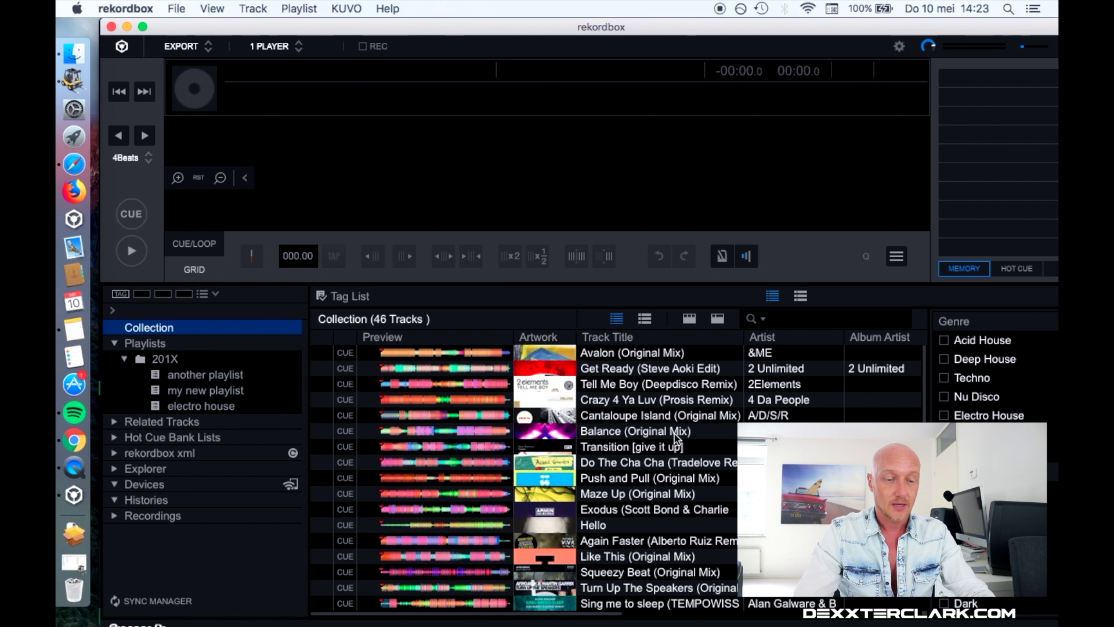
- Load Balance (Original Mix) onto the deck and show its CUE/LOOP tools
{"action": "left_click", "coordinate": [293, 47]}
{"action": "left_click", "coordinate": [296, 51]}
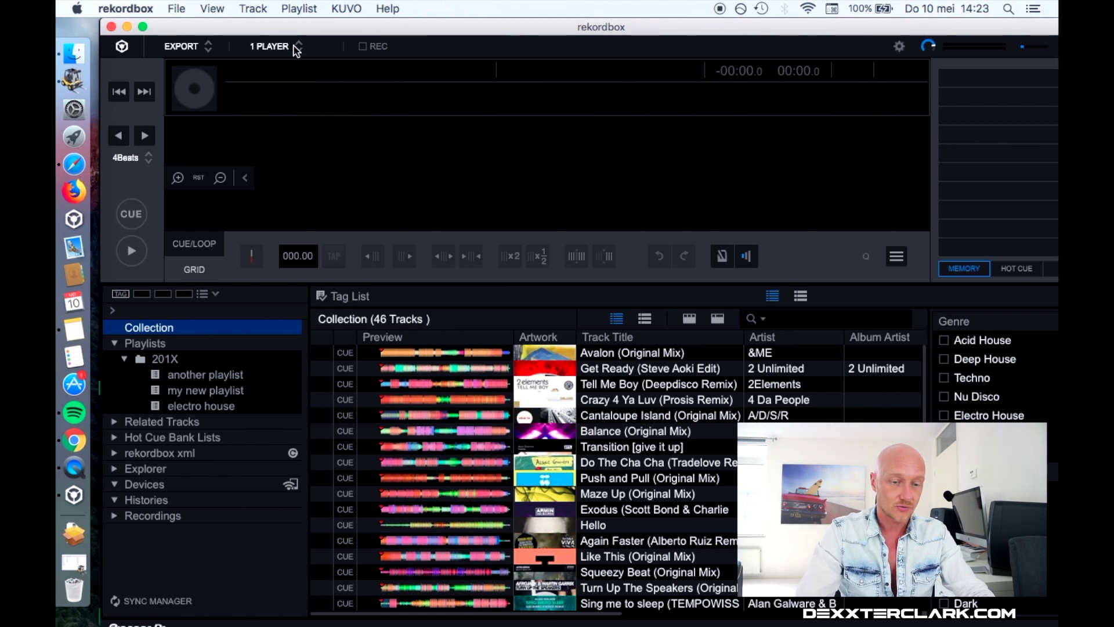
{"action": "double_click", "coordinate": [693, 434]}
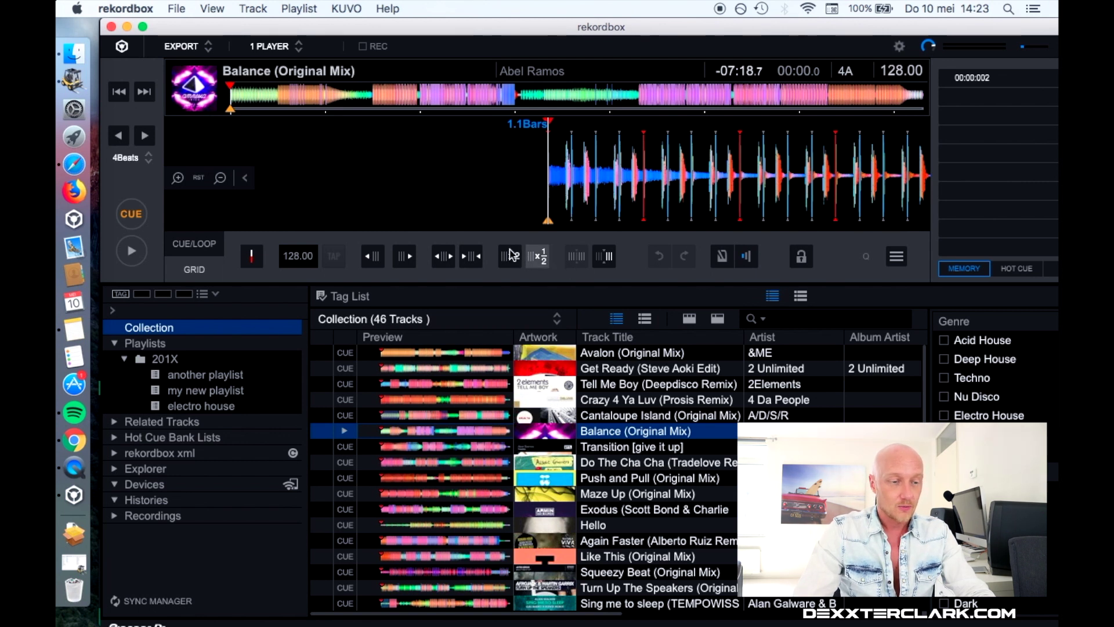
{"action": "left_click", "coordinate": [213, 249]}
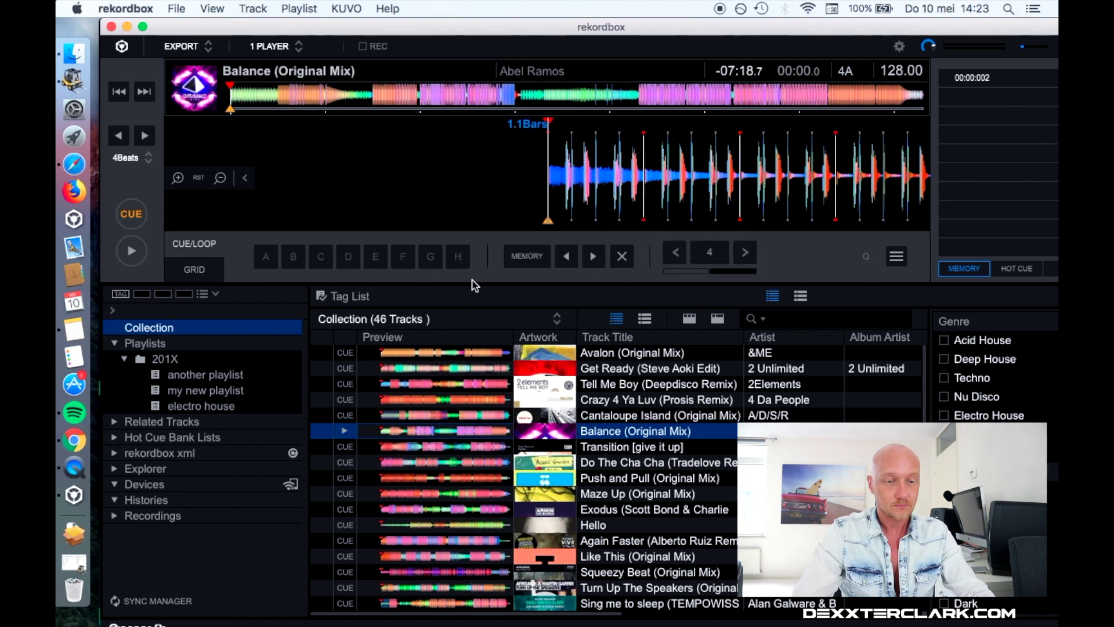
- Set the cue point at 03:00 in the track and store it as a memory cue
{"action": "left_click", "coordinate": [513, 107]}
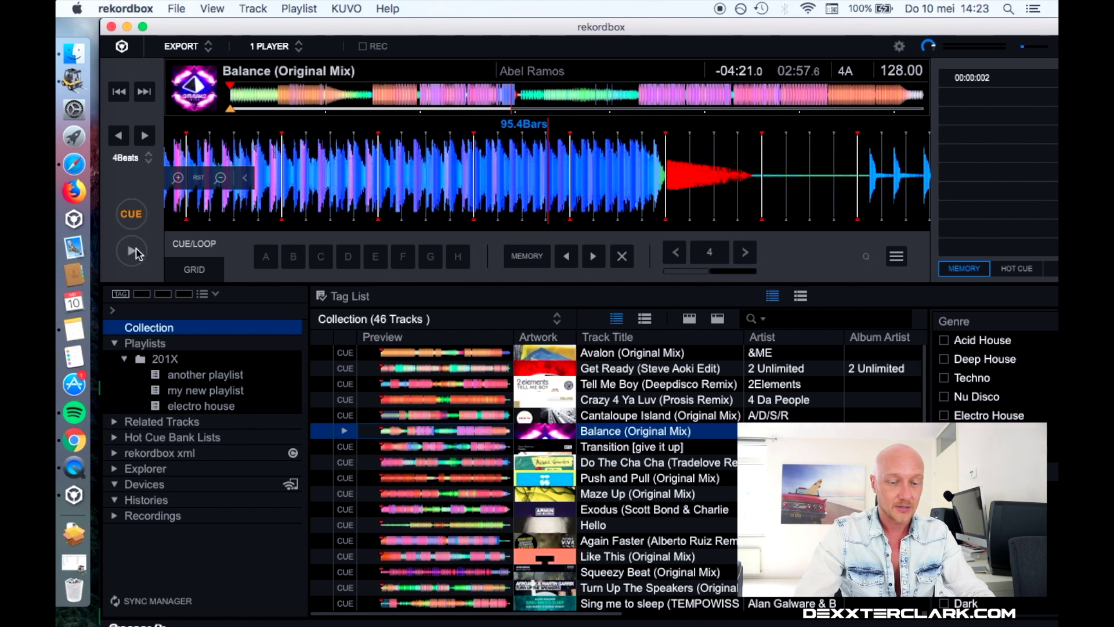
{"action": "key", "text": "XF86AudioLowerVolume"}
{"action": "key", "text": "XF86AudioLowerVolume"}
{"action": "key", "text": "XF86AudioLowerVolume"}
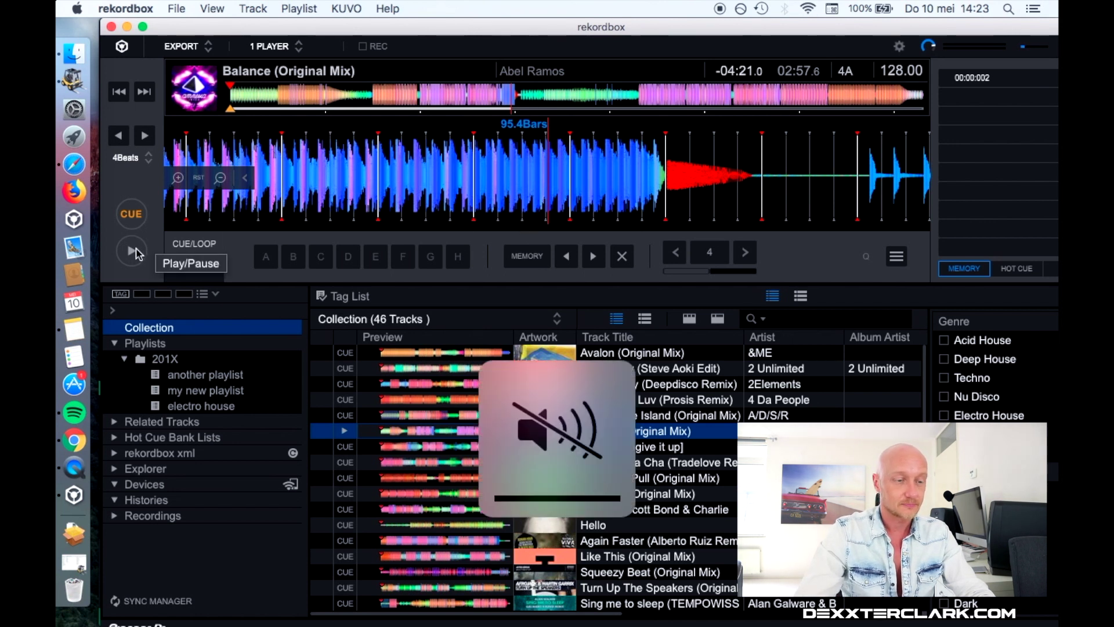
{"action": "left_click", "coordinate": [133, 251]}
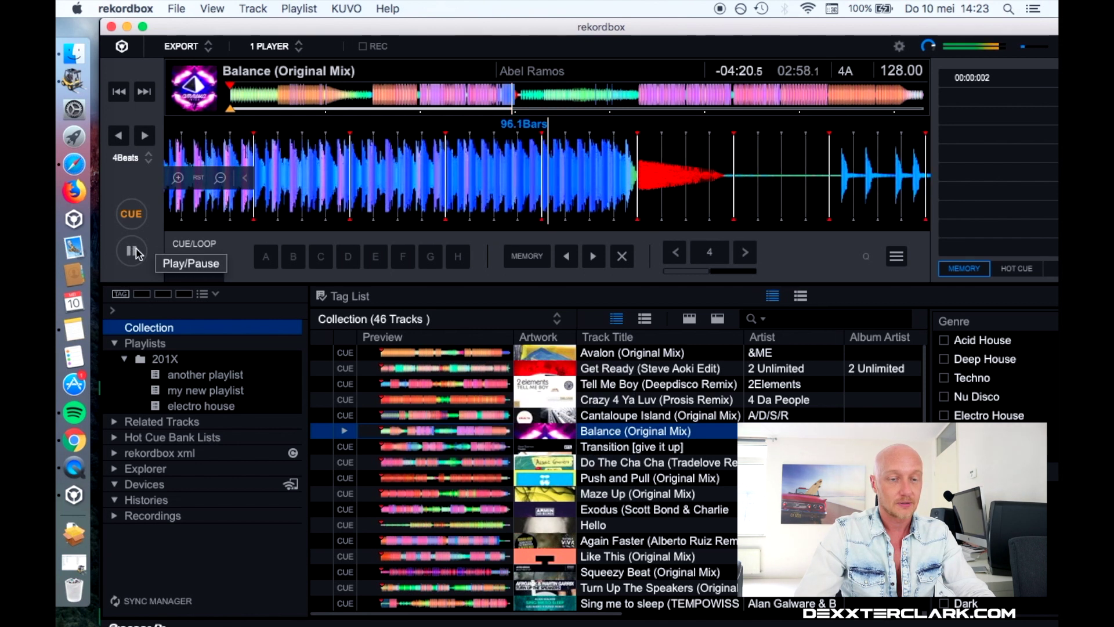
{"action": "left_click", "coordinate": [134, 251]}
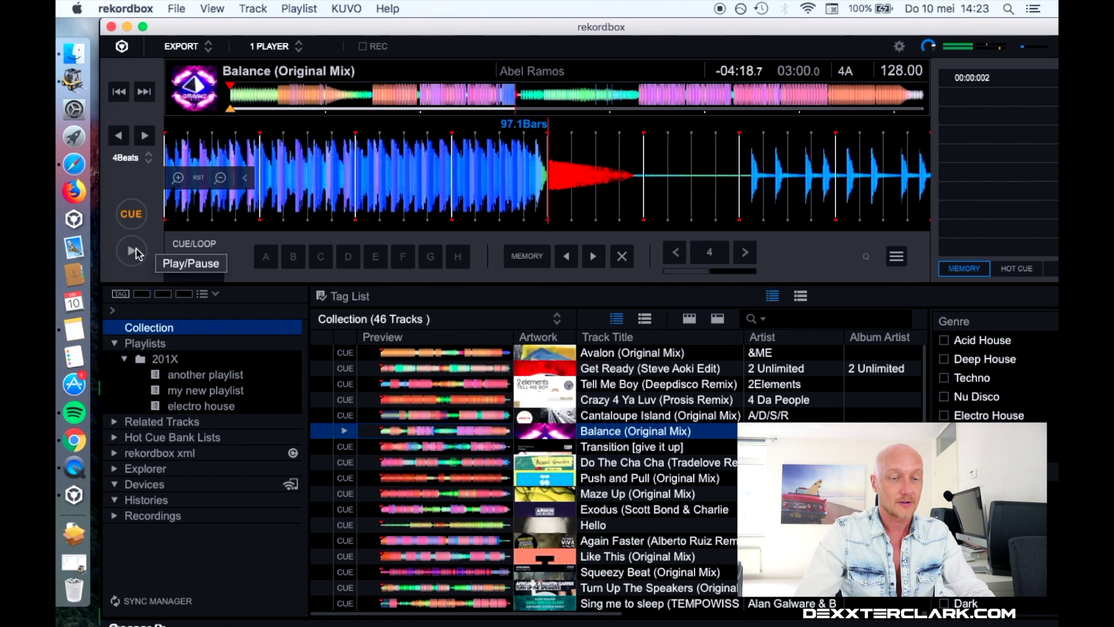
{"action": "left_click", "coordinate": [132, 215]}
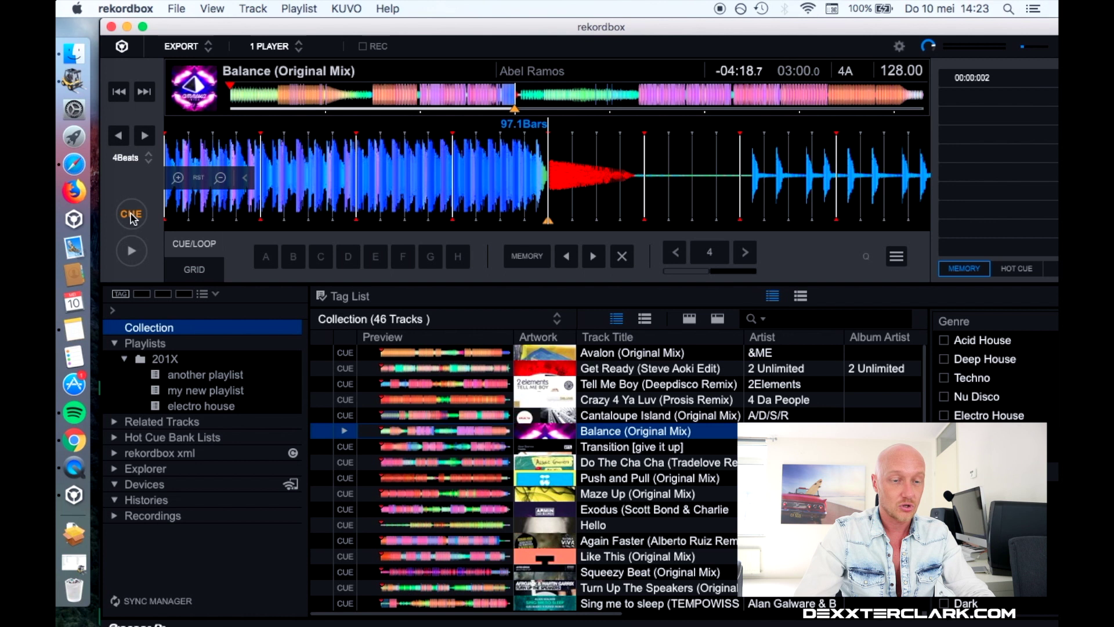
{"action": "left_click", "coordinate": [523, 261]}
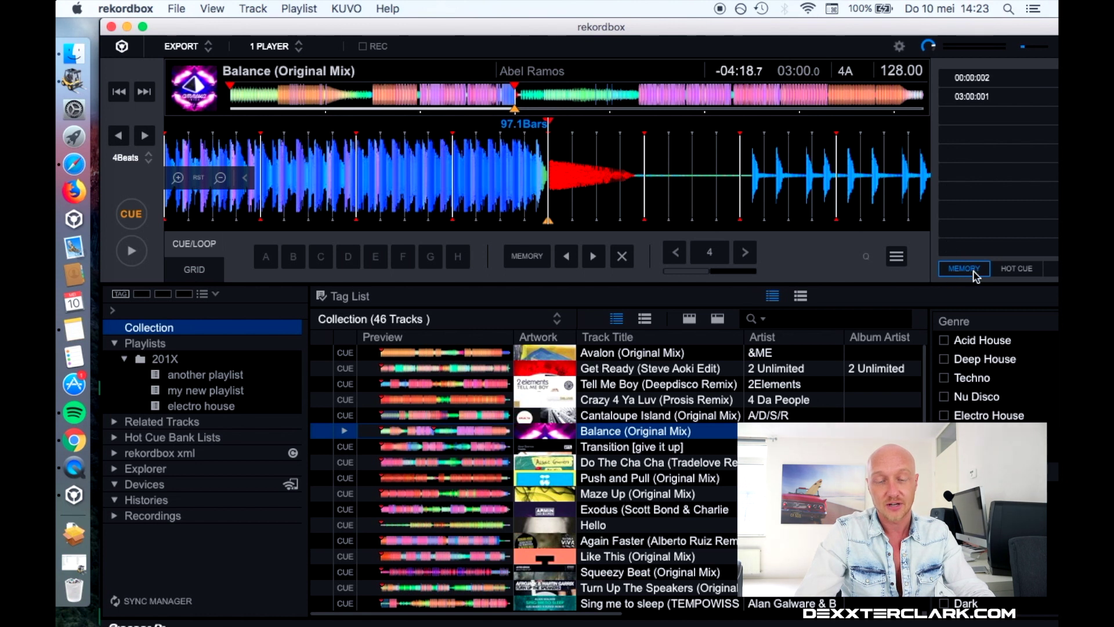
{"action": "left_click", "coordinate": [1014, 270]}
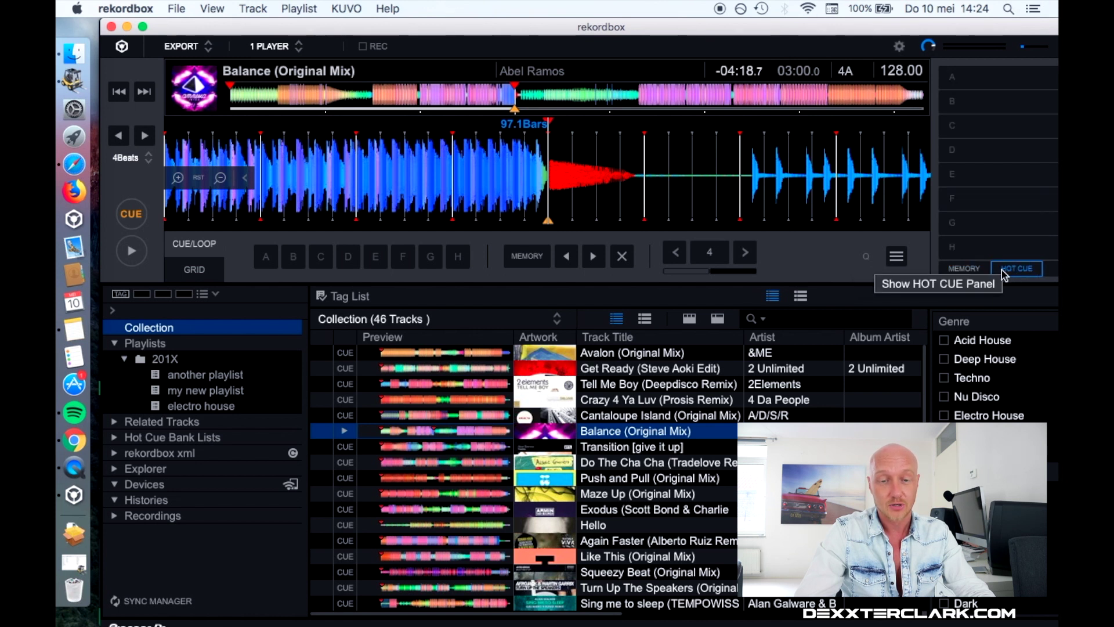
{"action": "left_click", "coordinate": [977, 271]}
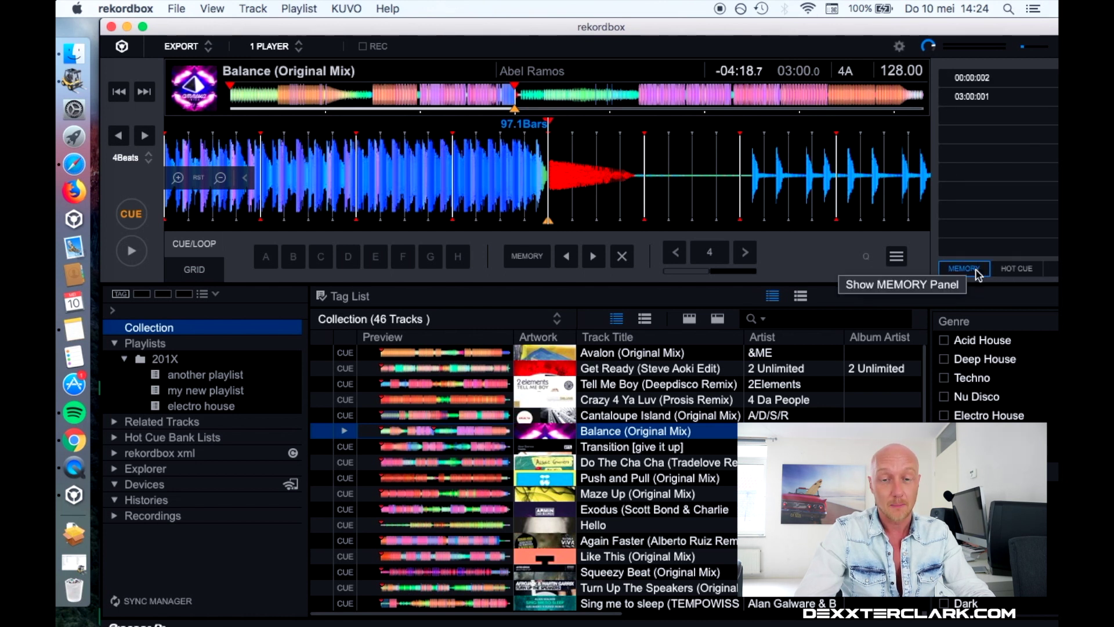
{"action": "left_click_drag", "start_coordinate": [983, 27], "coordinate": [939, 27]}
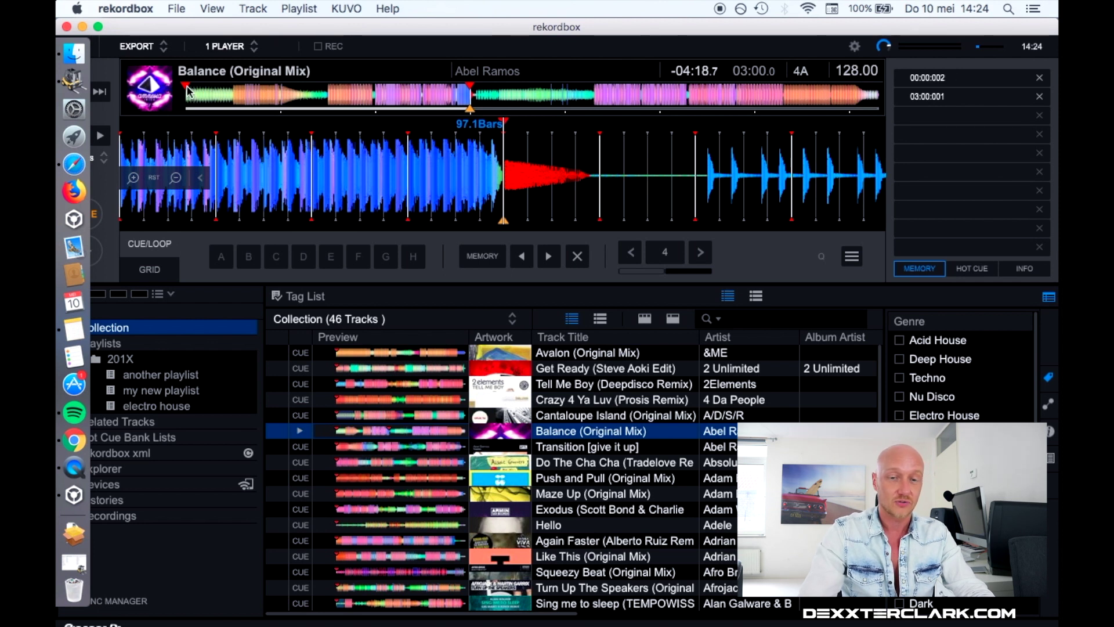
- Comment the first memory cue 'start' and the 03:00 memory cue 'break'
{"action": "type", "text": "art"}
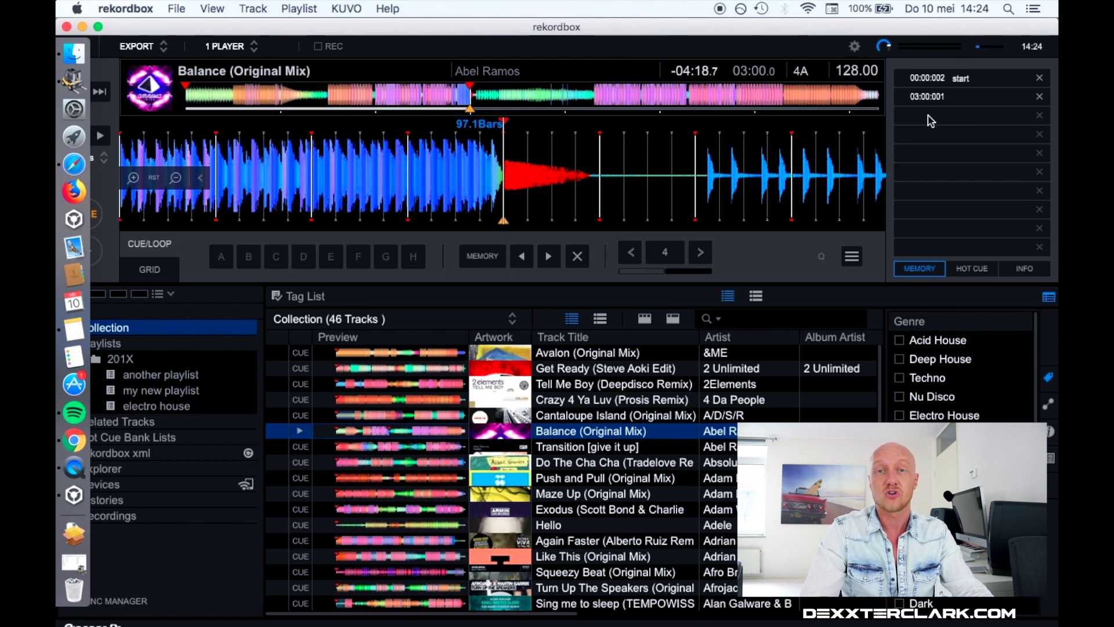
{"action": "key", "text": "Return"}
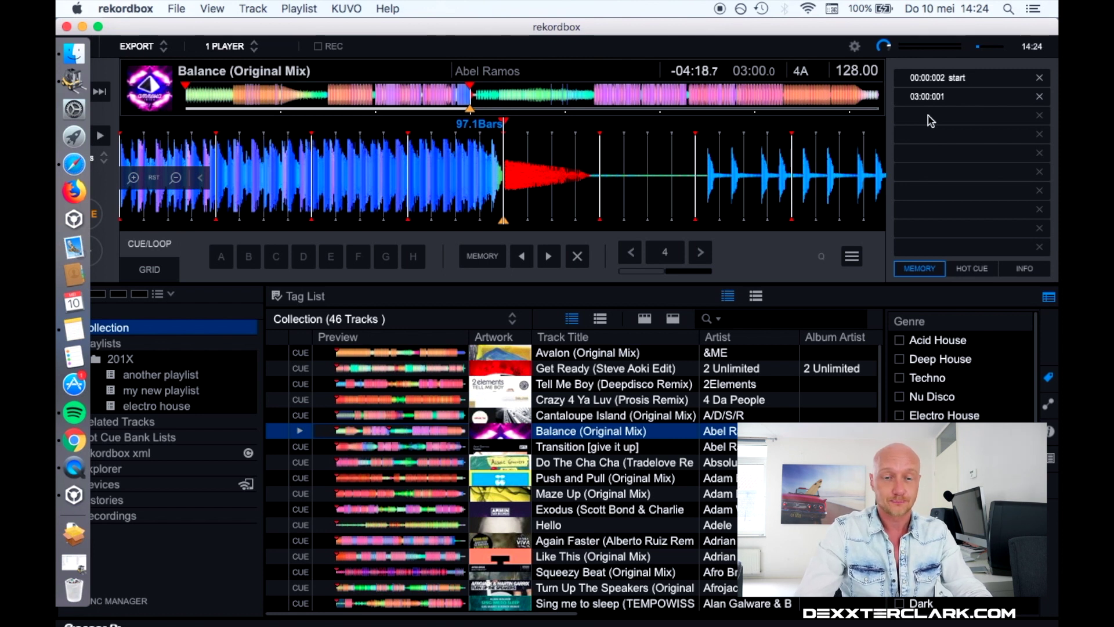
{"action": "left_click", "coordinate": [962, 99]}
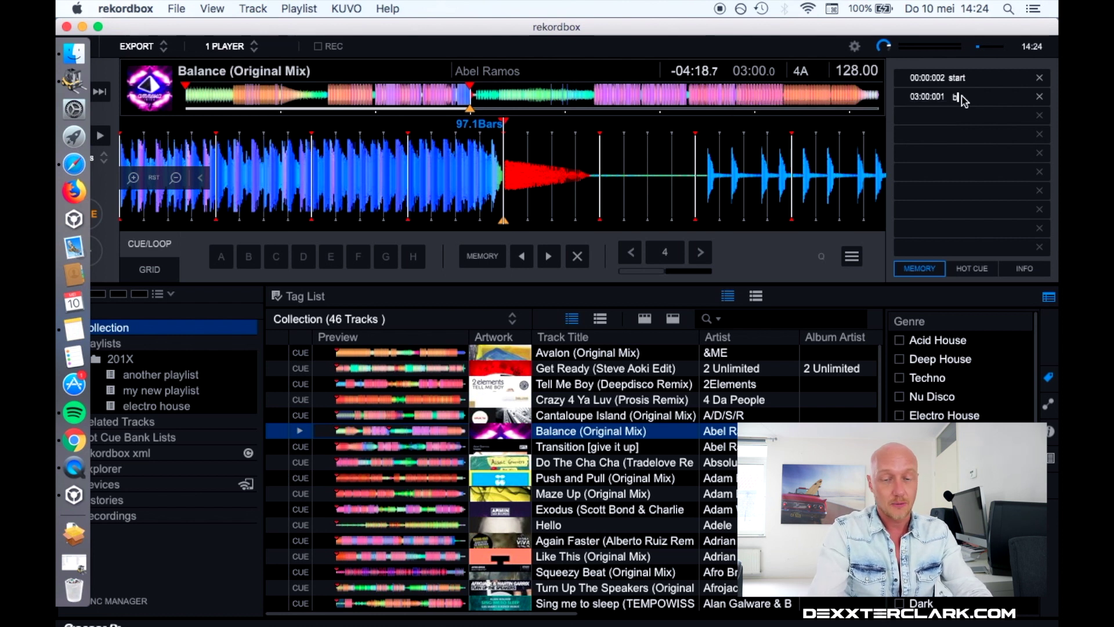
{"action": "type", "text": "break"}
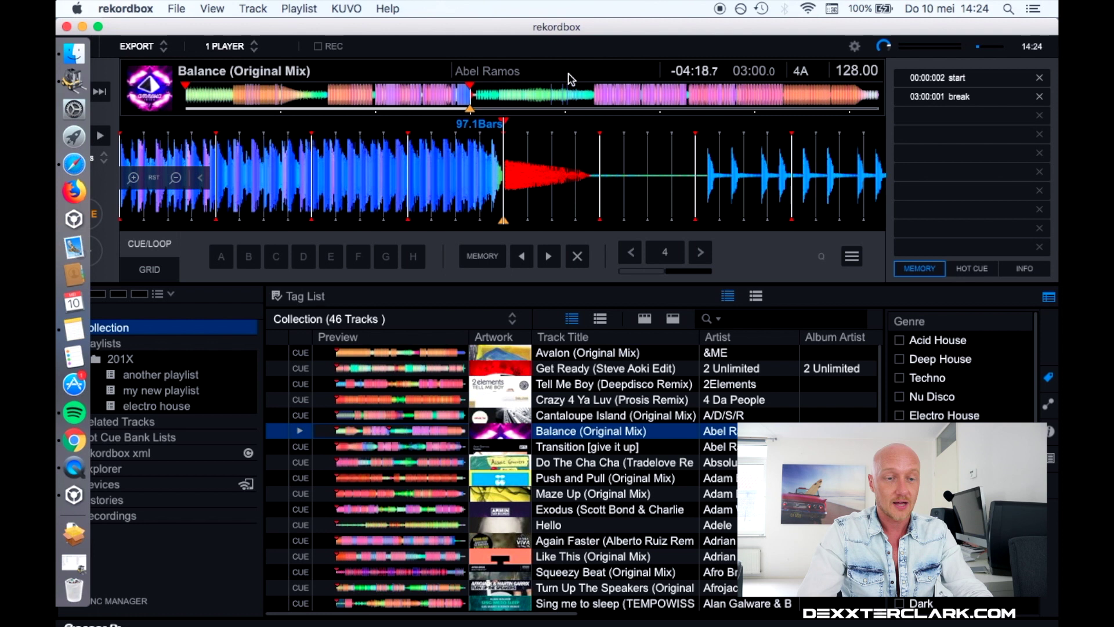
{"action": "left_click", "coordinate": [592, 104]}
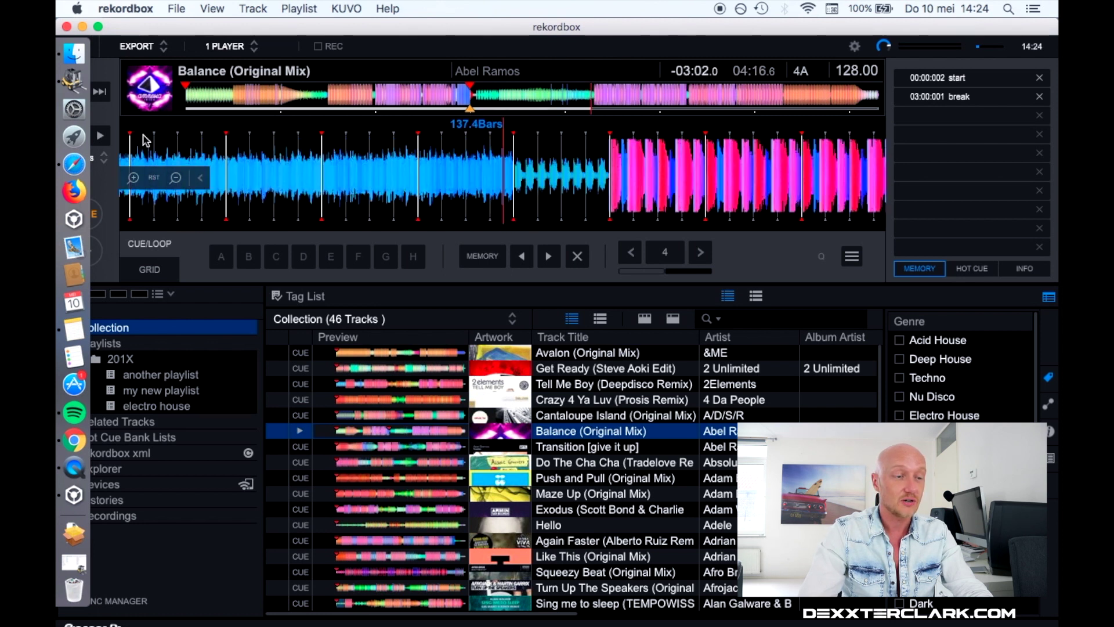
- Cue on the beat at 04:18.751 and save it as a third memory cue
{"action": "left_click_drag", "start_coordinate": [184, 30], "coordinate": [209, 30]}
{"action": "left_click", "coordinate": [113, 253]}
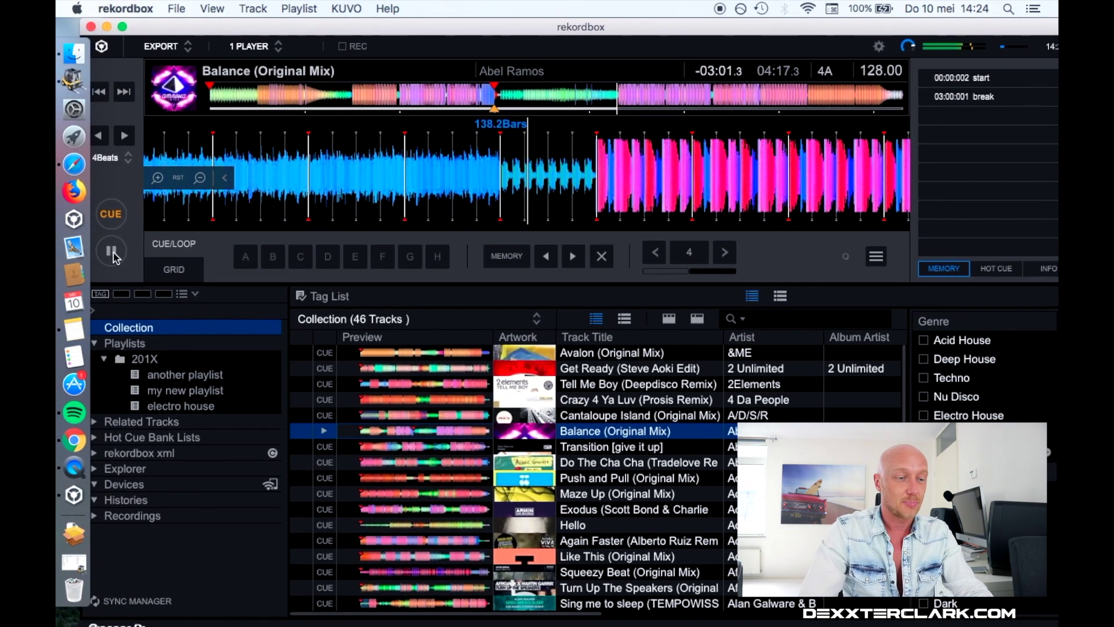
{"action": "left_click", "coordinate": [113, 253]}
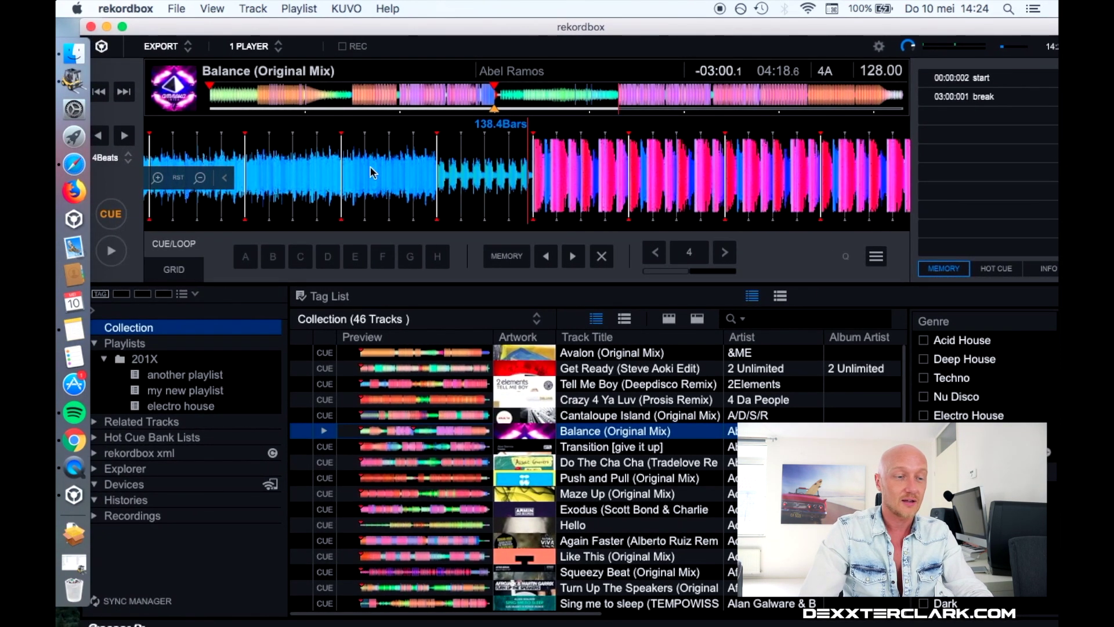
{"action": "left_click", "coordinate": [112, 216]}
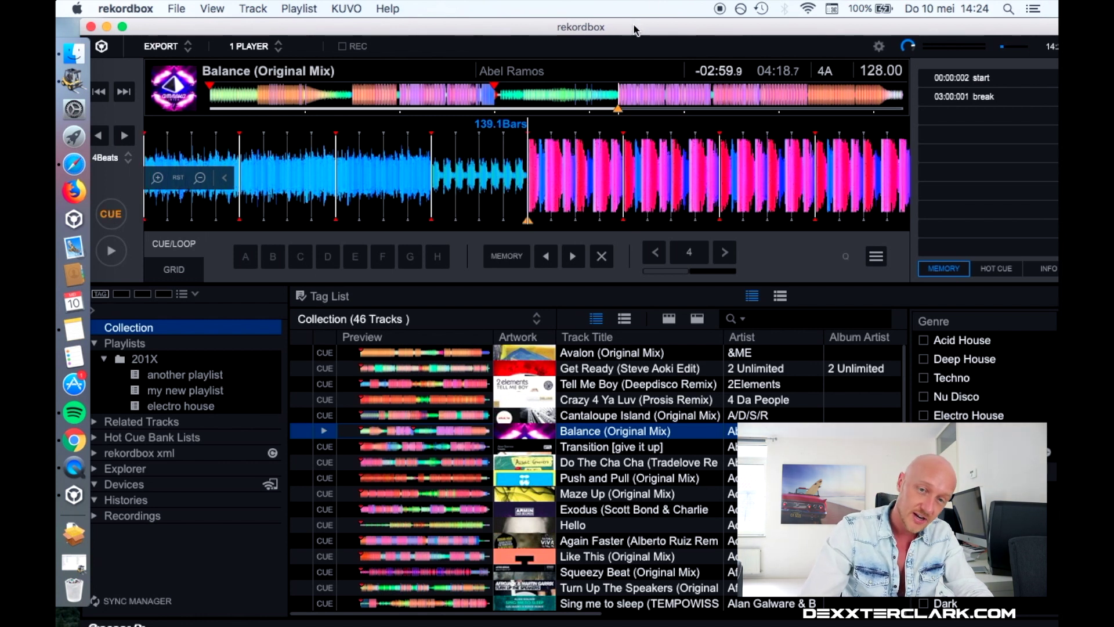
{"action": "left_click_drag", "start_coordinate": [634, 25], "coordinate": [622, 30]}
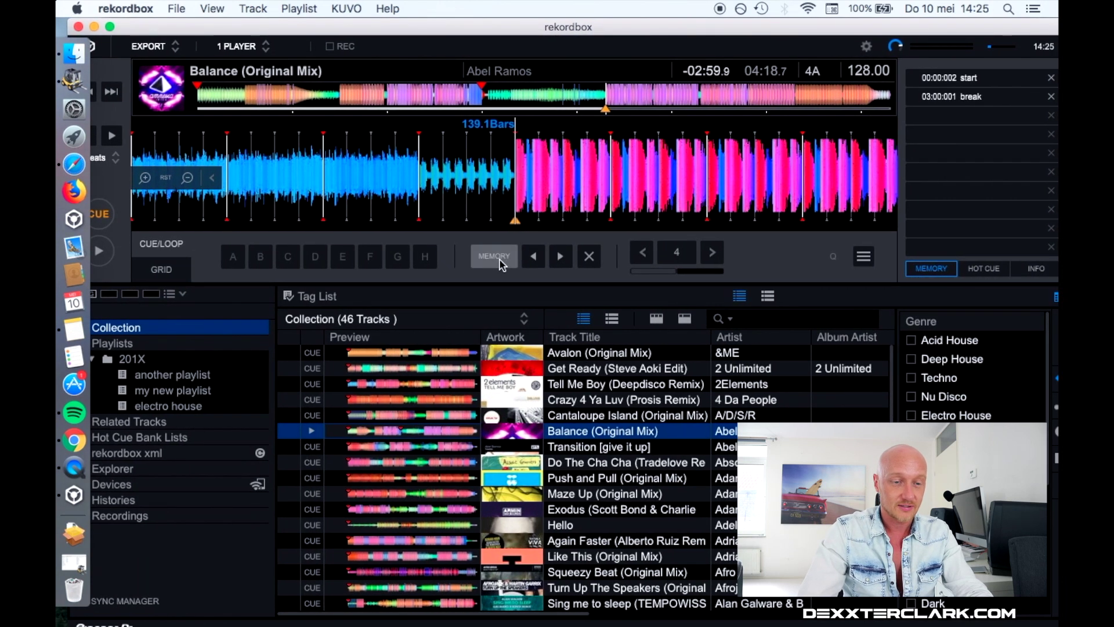
{"action": "left_click", "coordinate": [497, 260]}
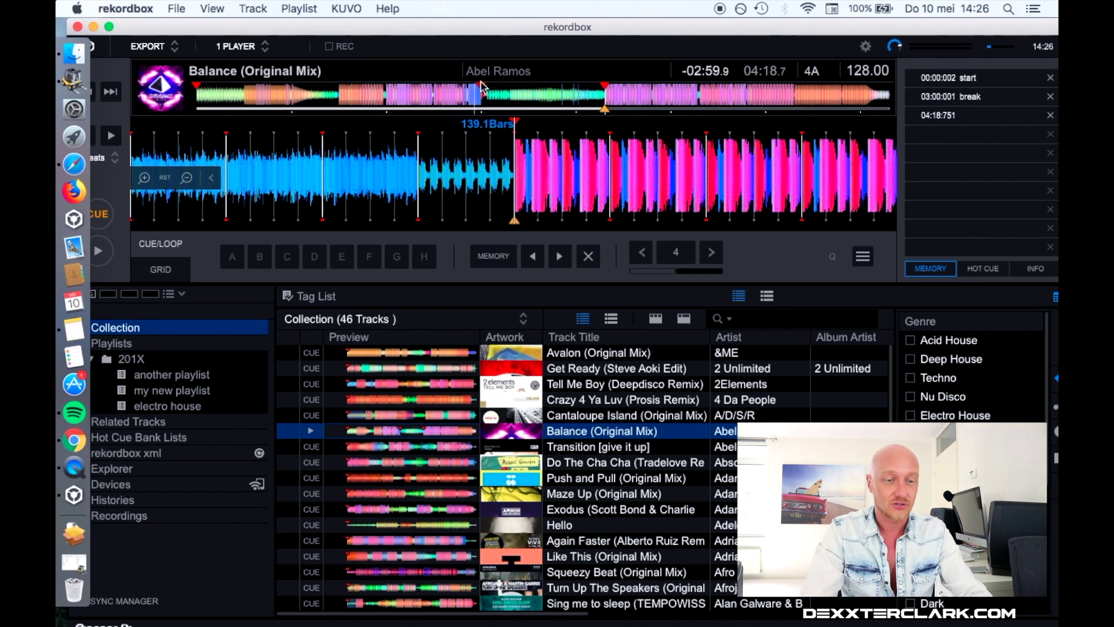
- Delete the 03:00 break and 04:18.751 memory cues, then re-add the 04:18.751 memory cue
{"action": "left_click", "coordinate": [1050, 97]}
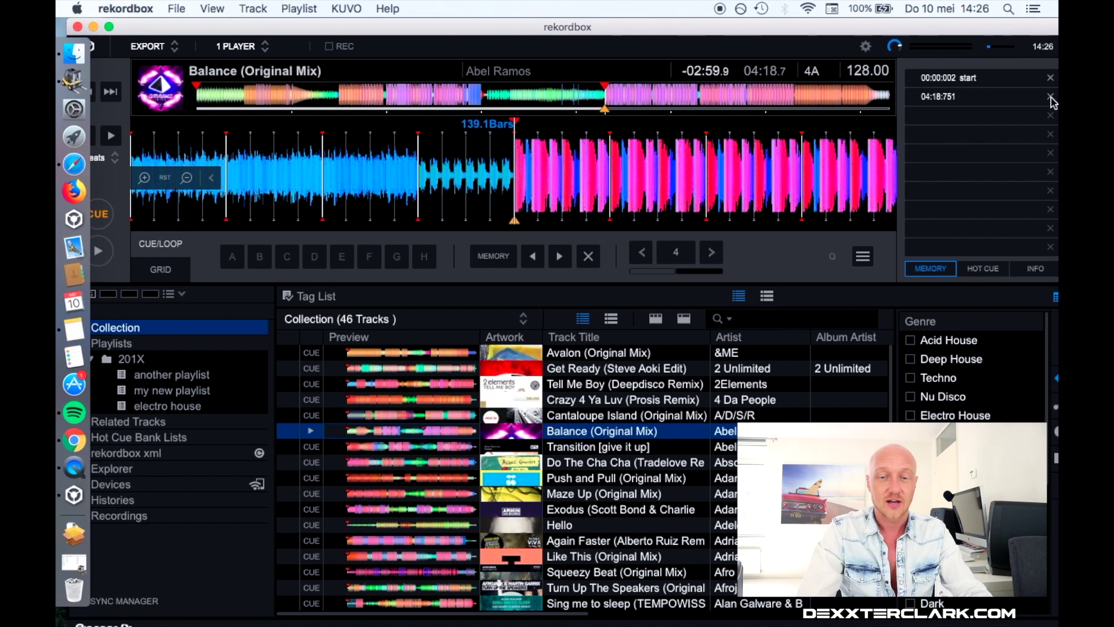
{"action": "left_click", "coordinate": [1050, 97]}
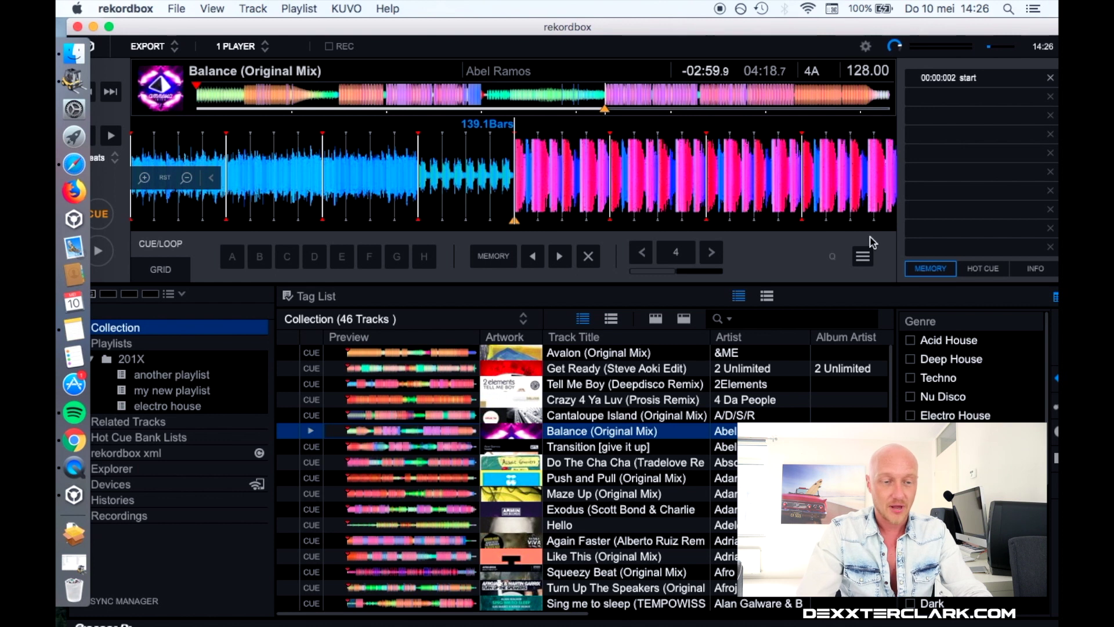
{"action": "left_click", "coordinate": [493, 256]}
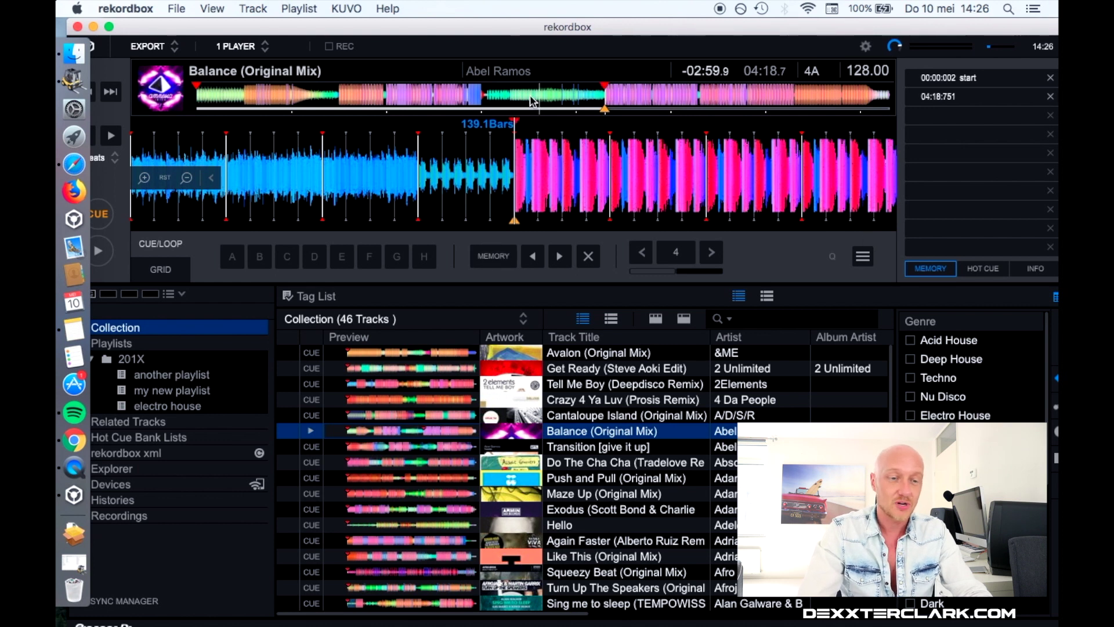
{"action": "left_click", "coordinate": [477, 96]}
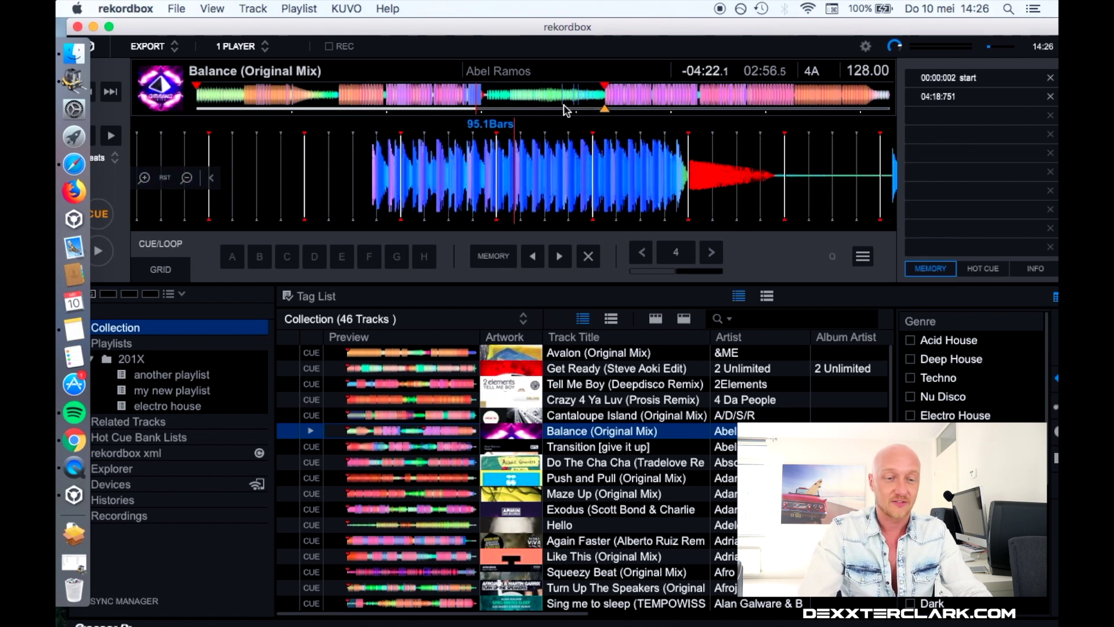
{"action": "left_click", "coordinate": [100, 223]}
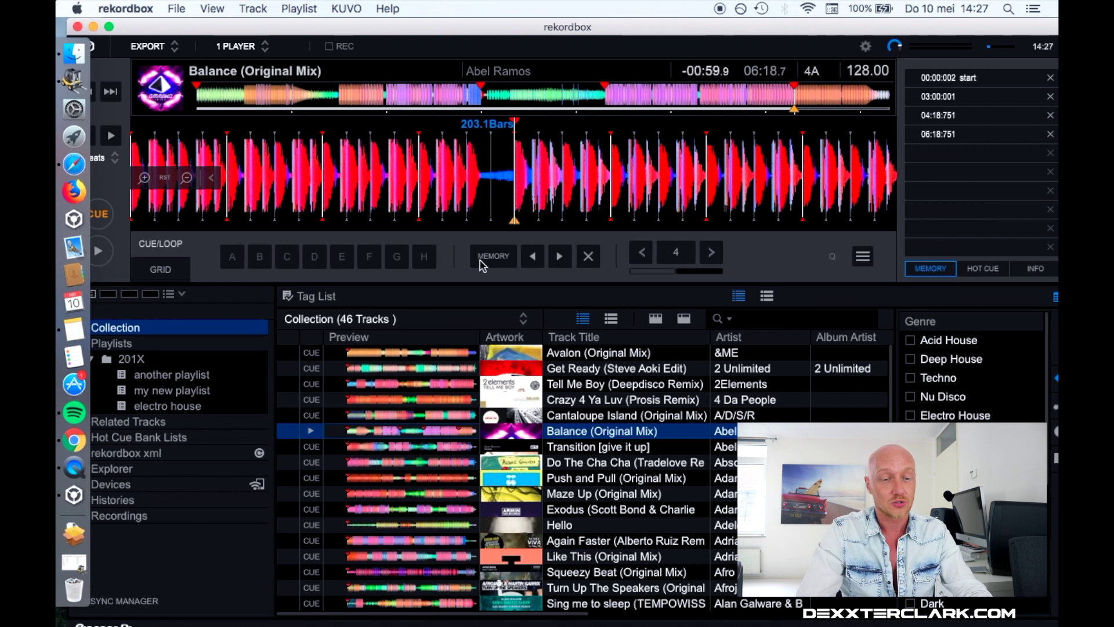
- Step back through the memory cues to 03:00 and delete that memory cue
{"action": "left_click", "coordinate": [533, 255]}
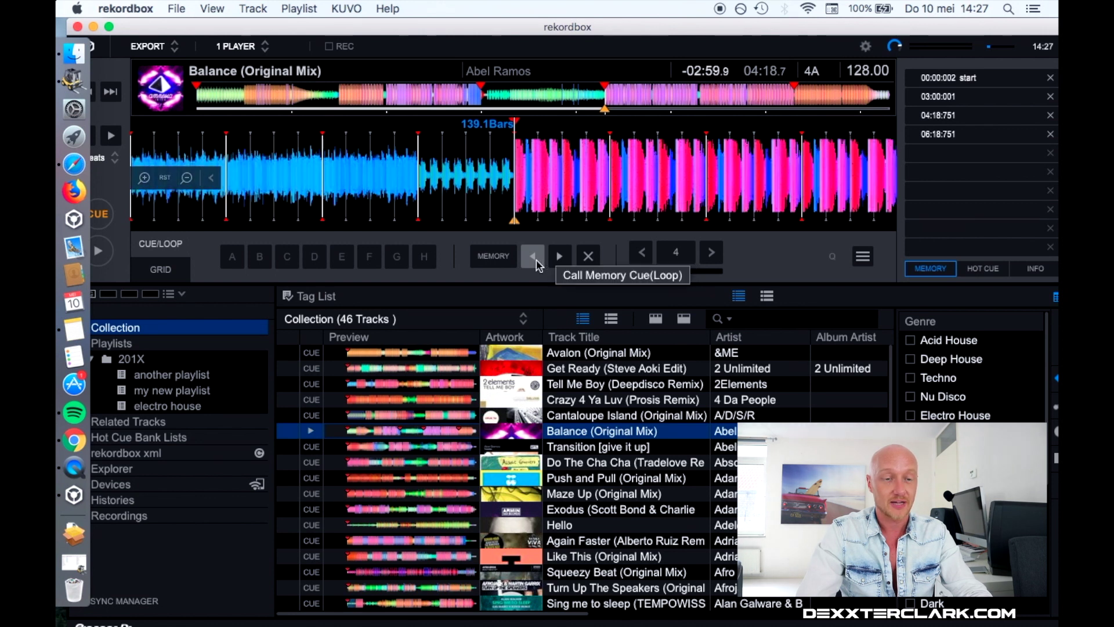
{"action": "left_click", "coordinate": [534, 258]}
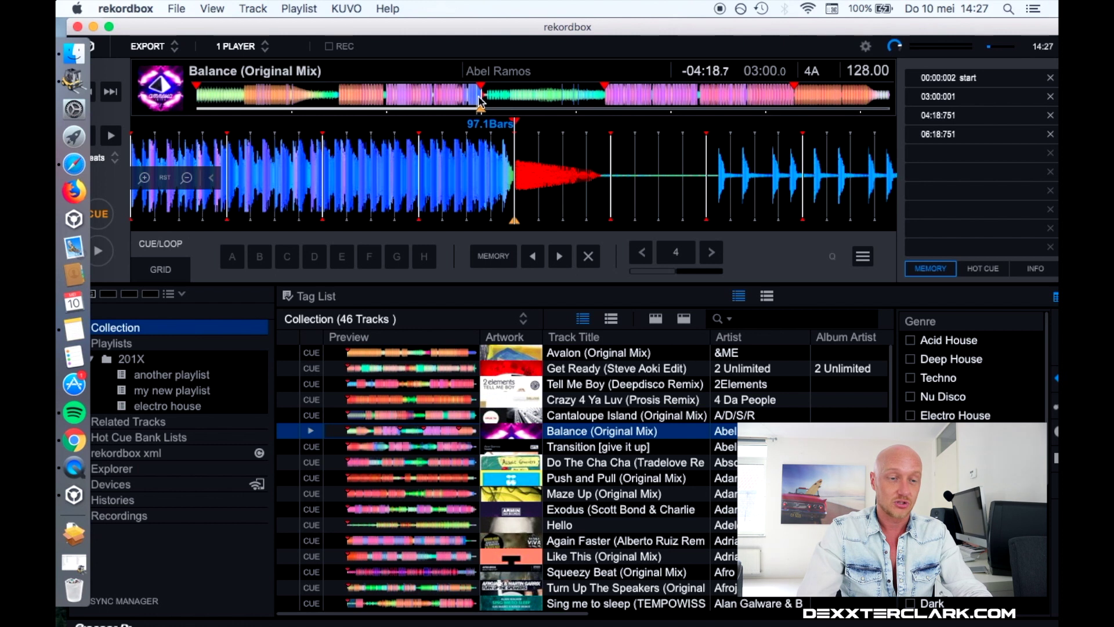
{"action": "left_click", "coordinate": [588, 257]}
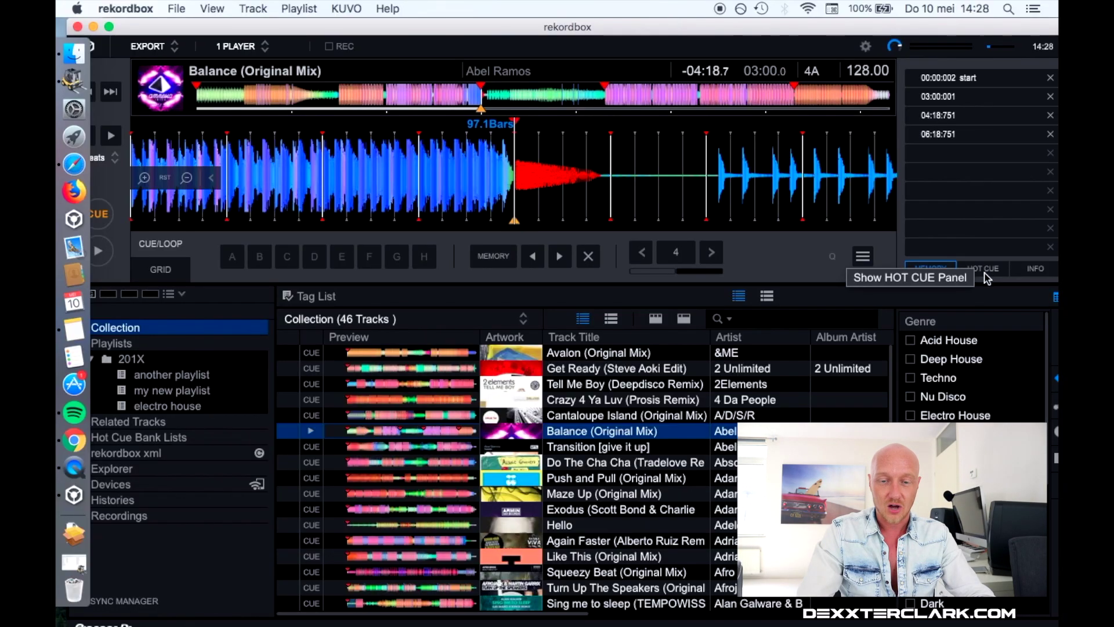
- Switch the right-hand panel to the HOT CUE list, showing empty slots A to H
{"action": "left_click", "coordinate": [984, 273]}
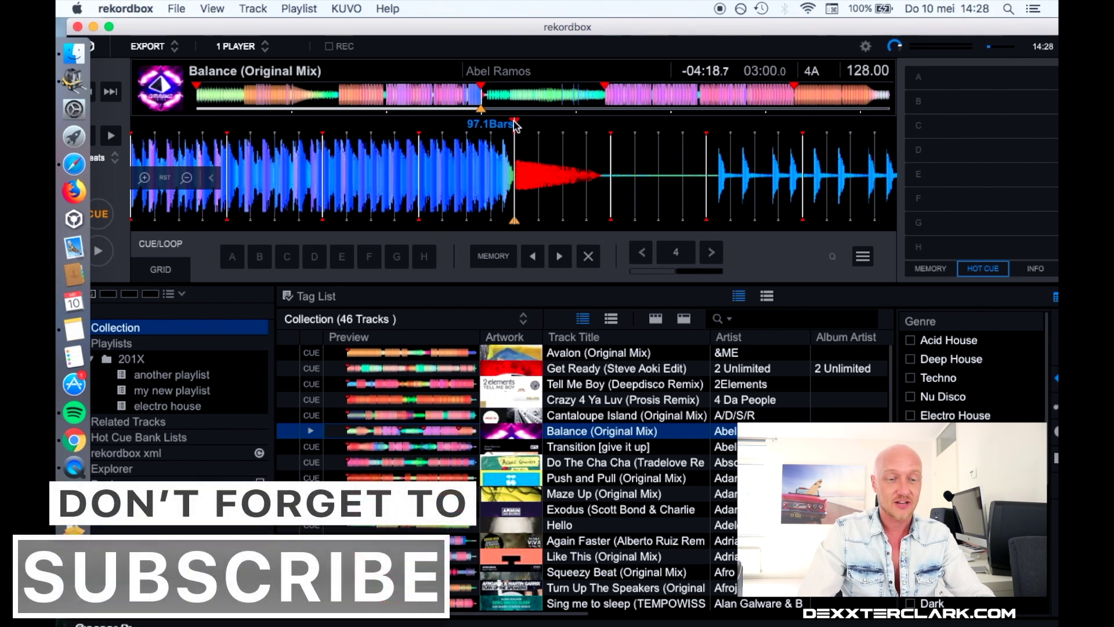
- Assign hot cue A at 03:00, then cue and assign B at 04:48 and C at 02:00
{"action": "left_click", "coordinate": [232, 257]}
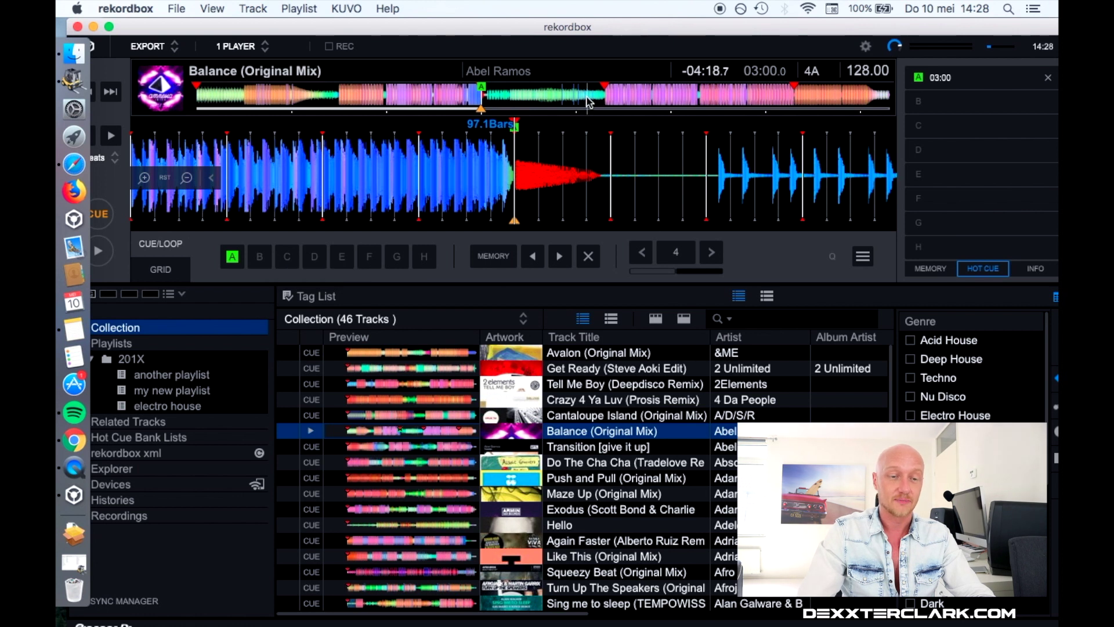
{"action": "left_click", "coordinate": [653, 103]}
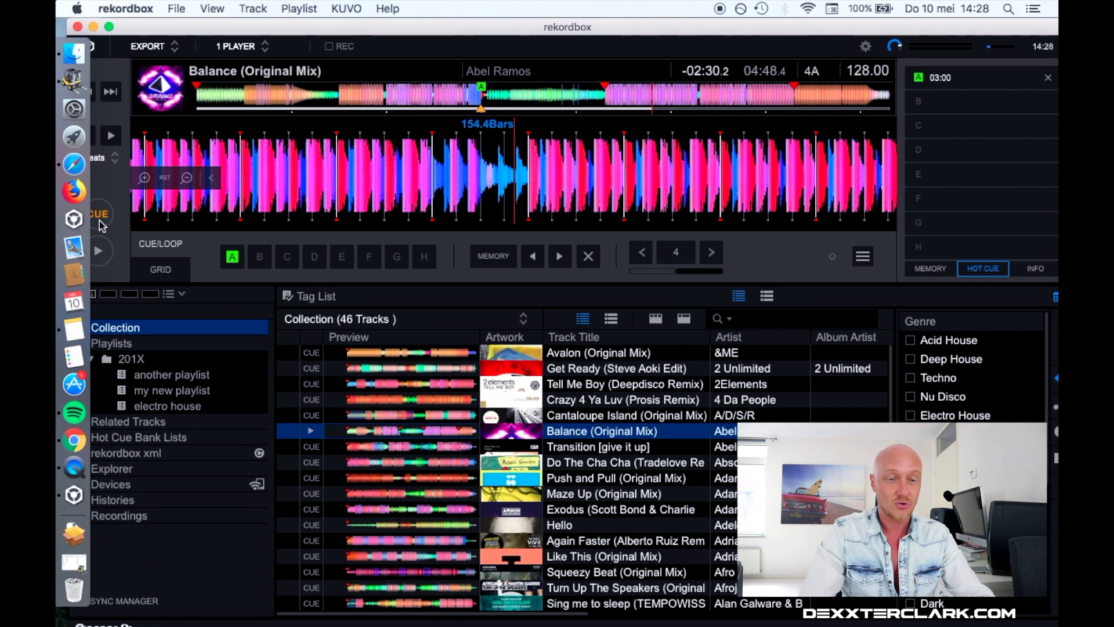
{"action": "left_click", "coordinate": [100, 220]}
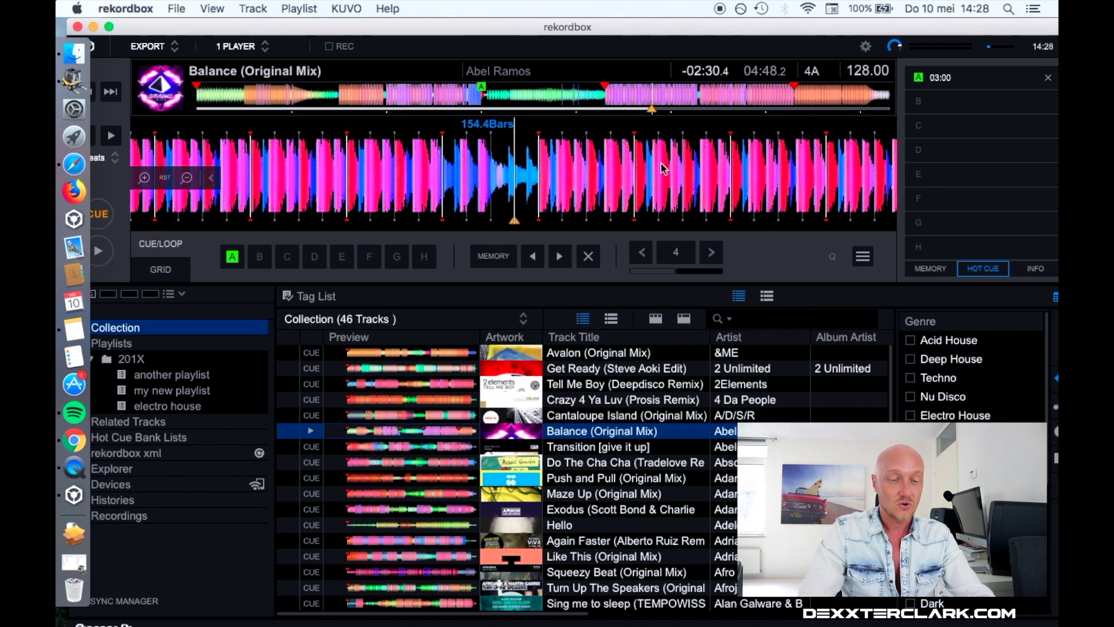
{"action": "key", "text": "space"}
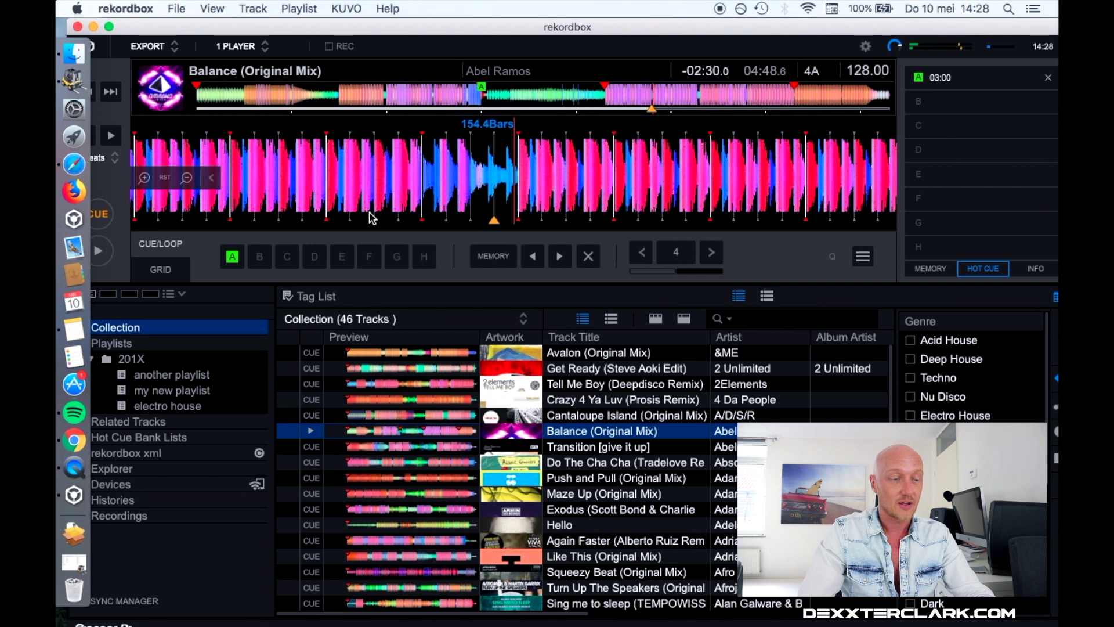
{"action": "left_click", "coordinate": [99, 219]}
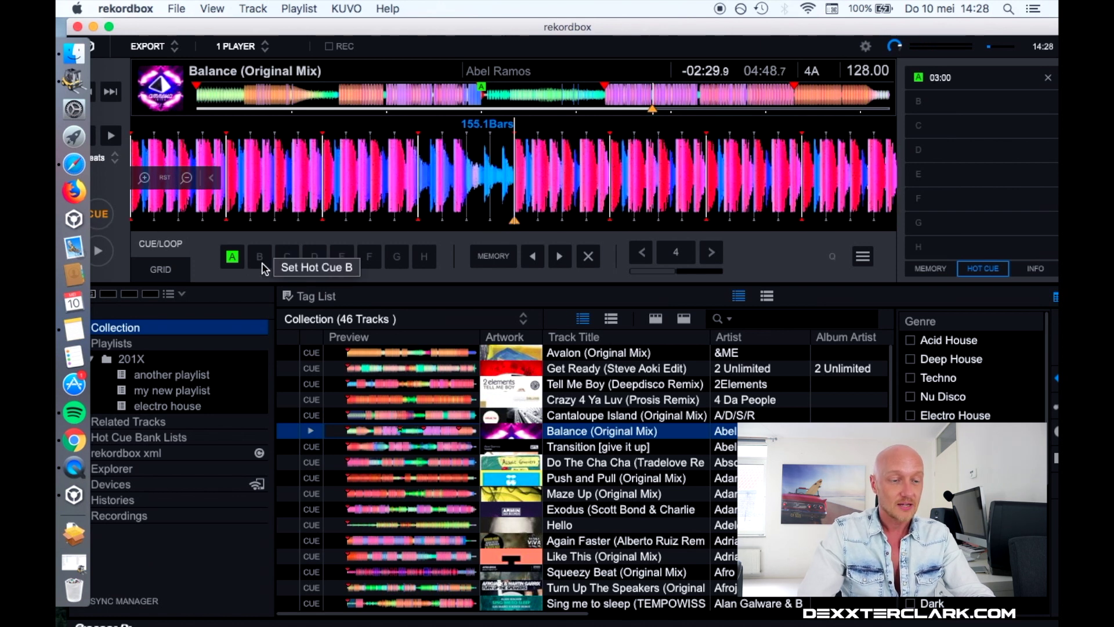
{"action": "left_click", "coordinate": [260, 258]}
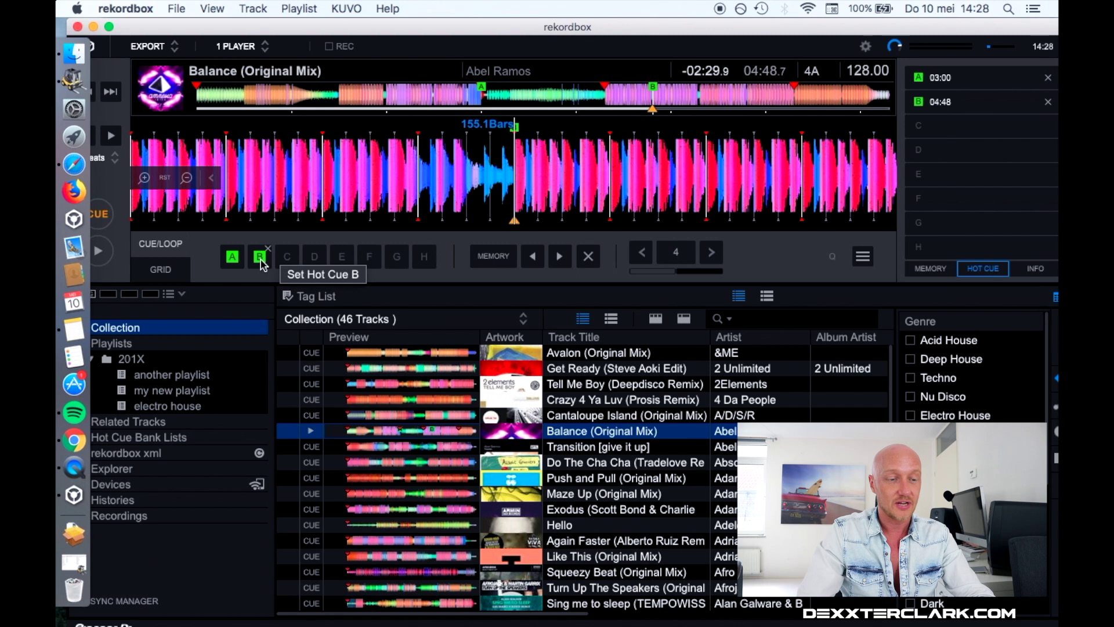
{"action": "left_click", "coordinate": [388, 106]}
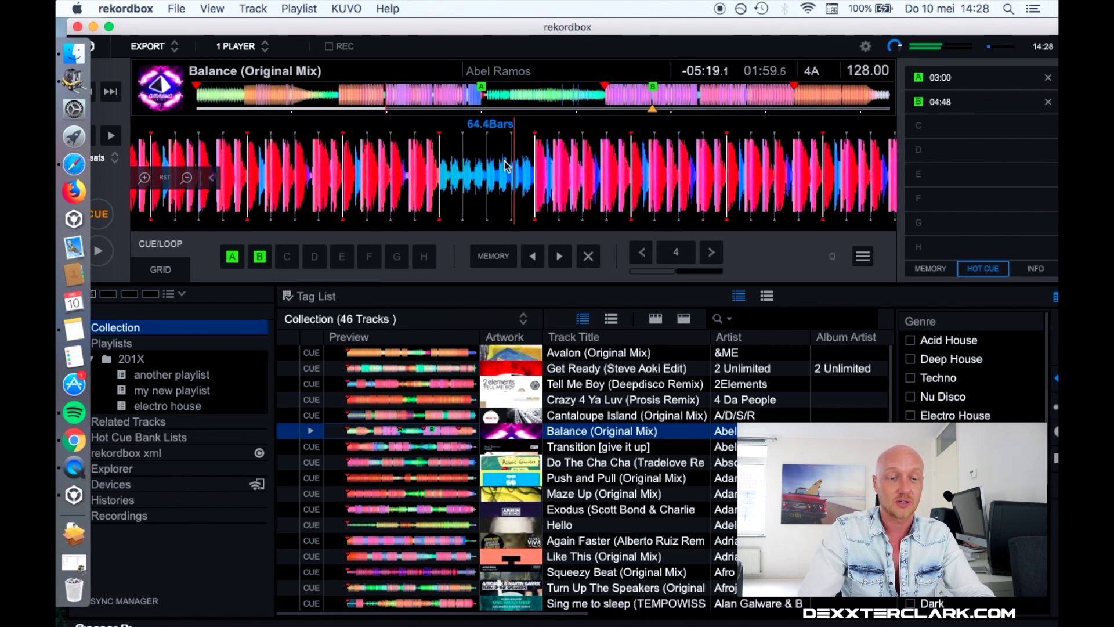
{"action": "left_click", "coordinate": [102, 216]}
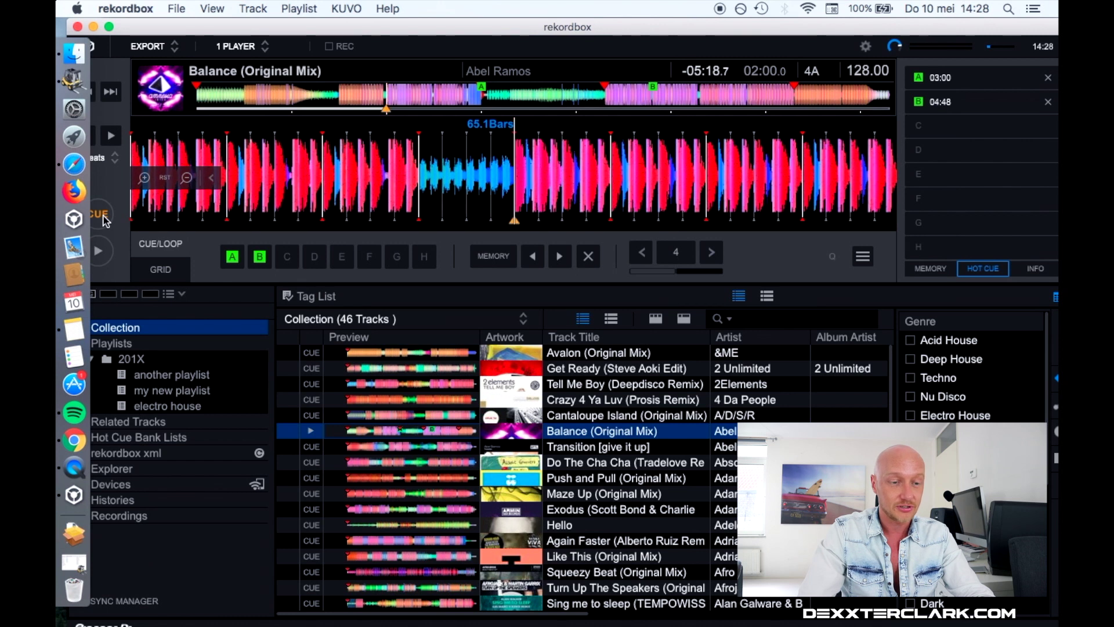
{"action": "left_click", "coordinate": [286, 257]}
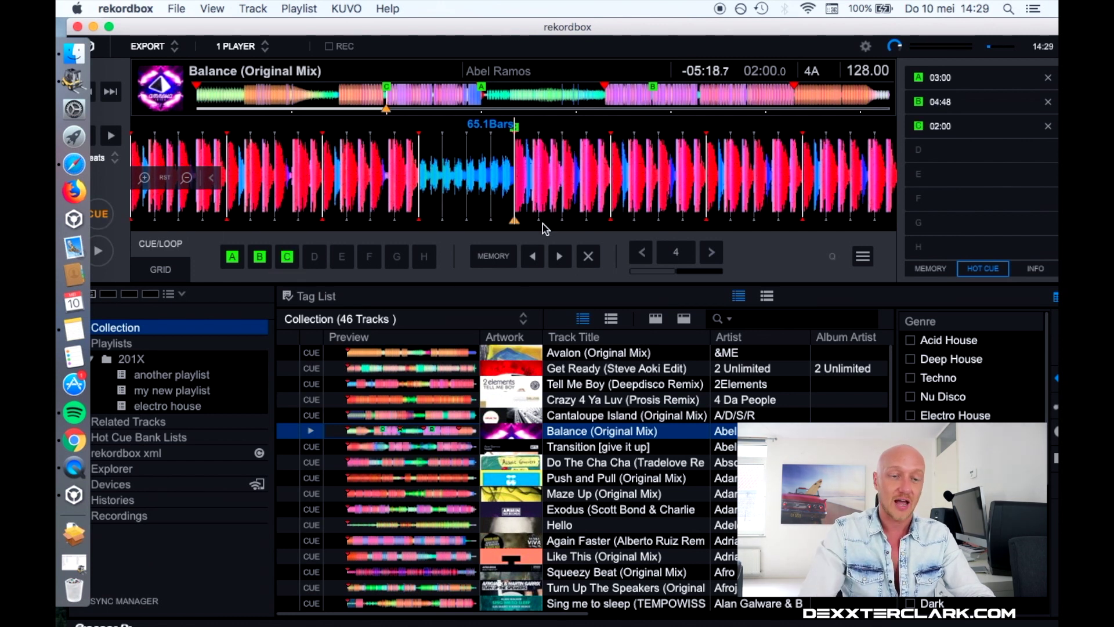
- Clear hot cue C from the HOT CUE list
{"action": "left_click", "coordinate": [1049, 127]}
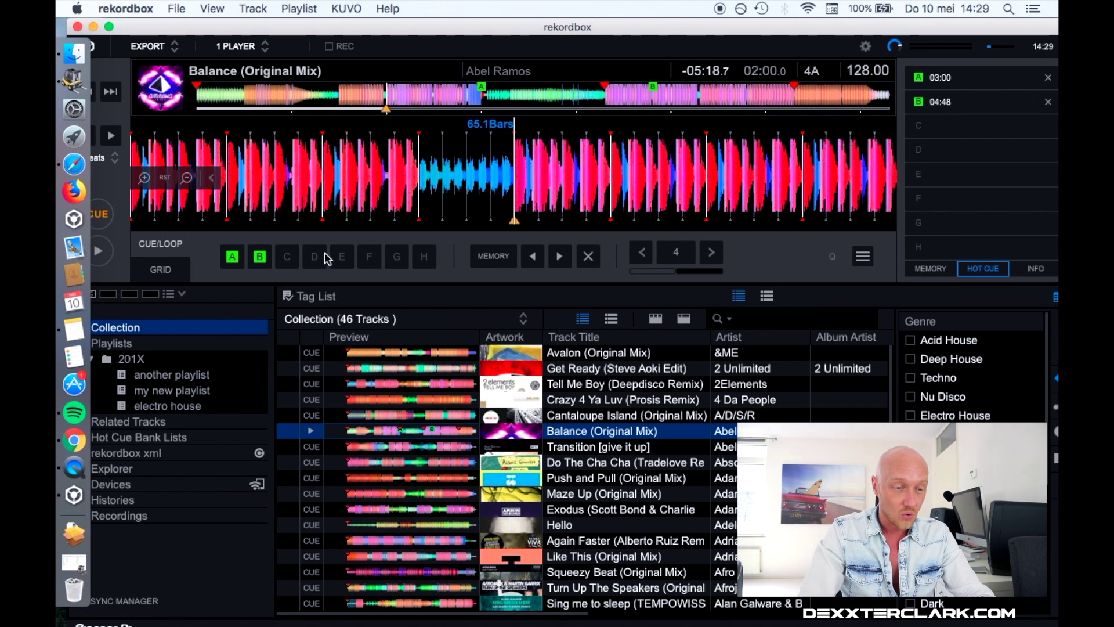